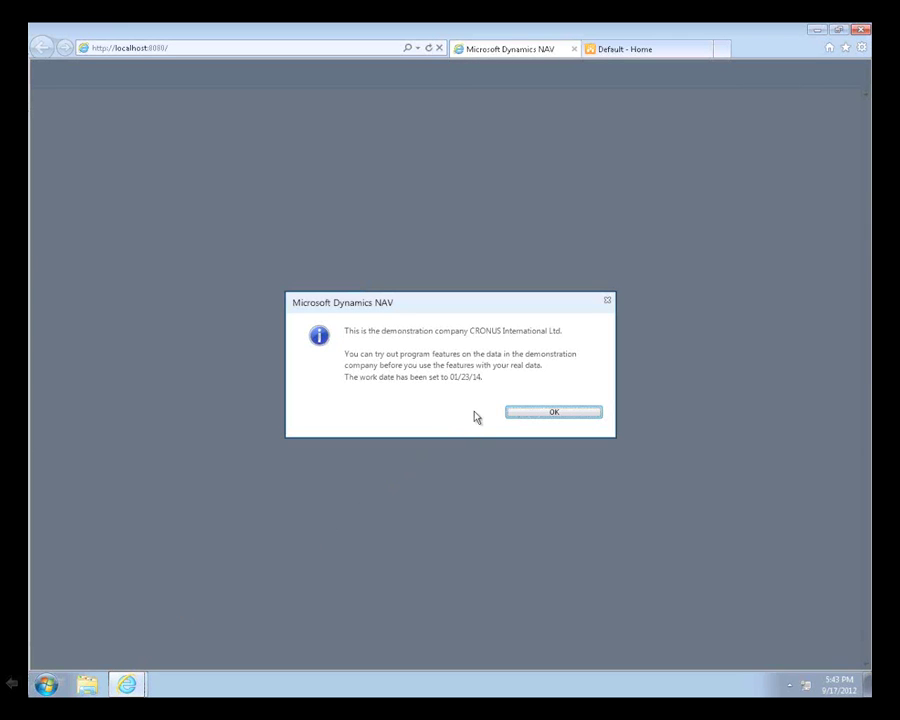
# Step: Dismiss the demonstration company notice and look through the Sales Orders views and the Role Center's available actions, reports and general commands
pyautogui.click(522, 413)
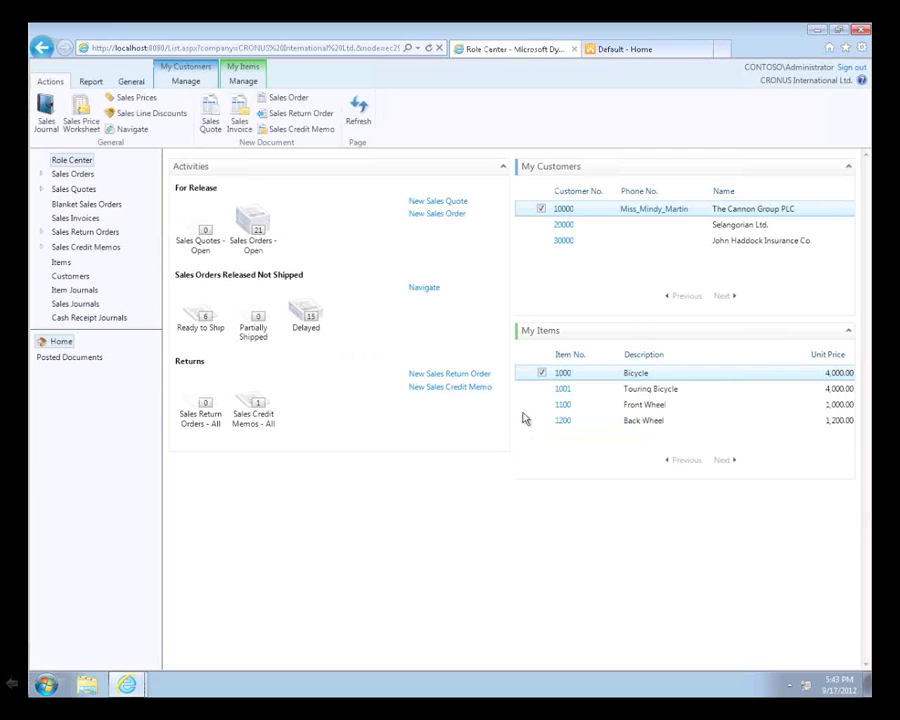
pyautogui.click(42, 175)
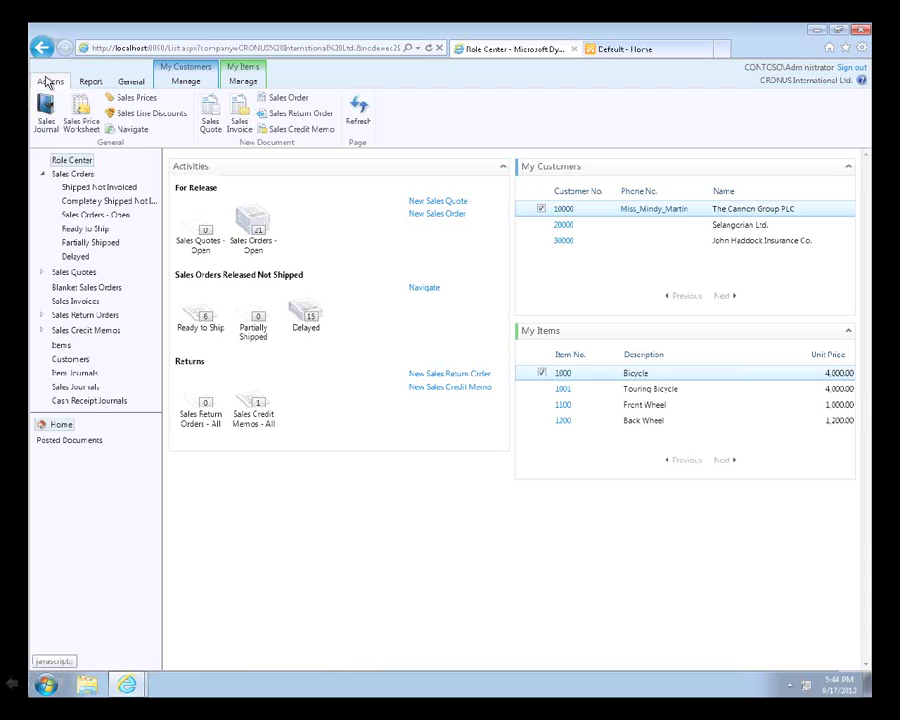
pyautogui.click(89, 82)
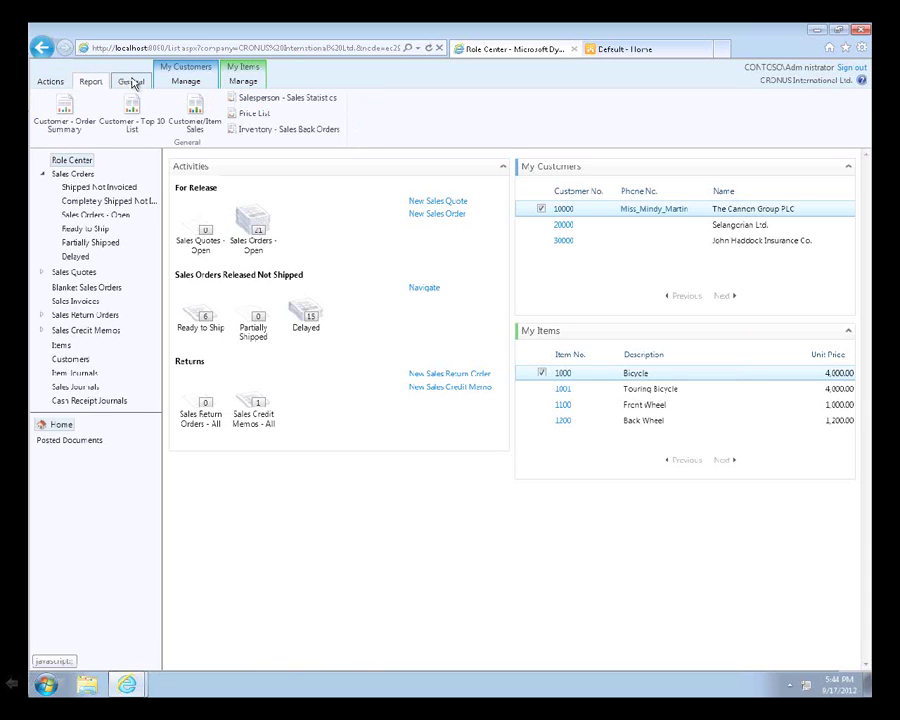
pyautogui.click(133, 82)
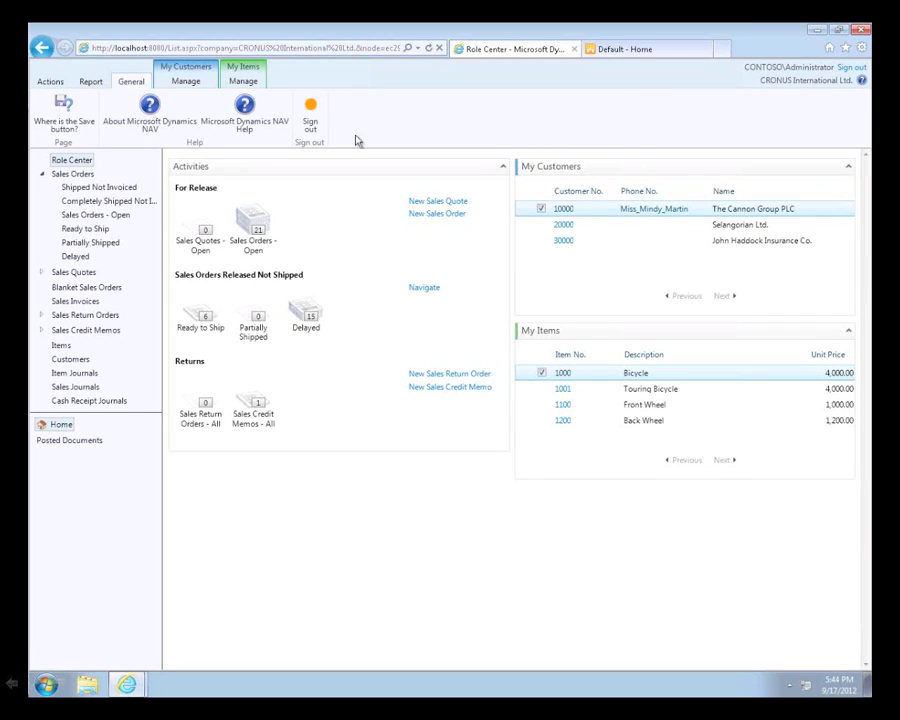
pyautogui.click(186, 82)
pyautogui.click(48, 82)
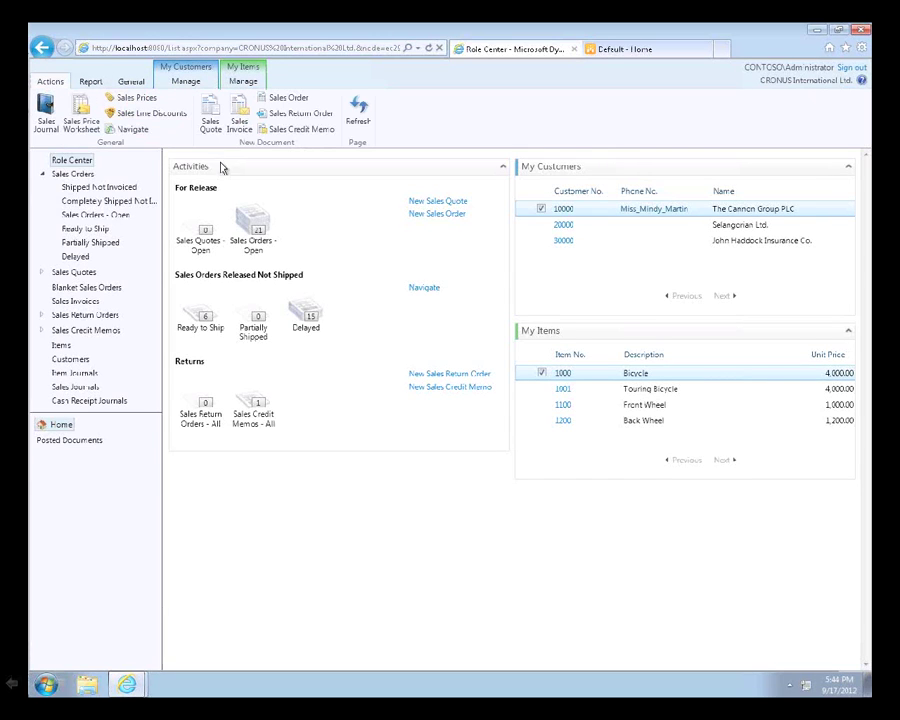
# Step: Open the list of open sales orders and view the first order, for The Cannon Group PLC
pyautogui.click(256, 228)
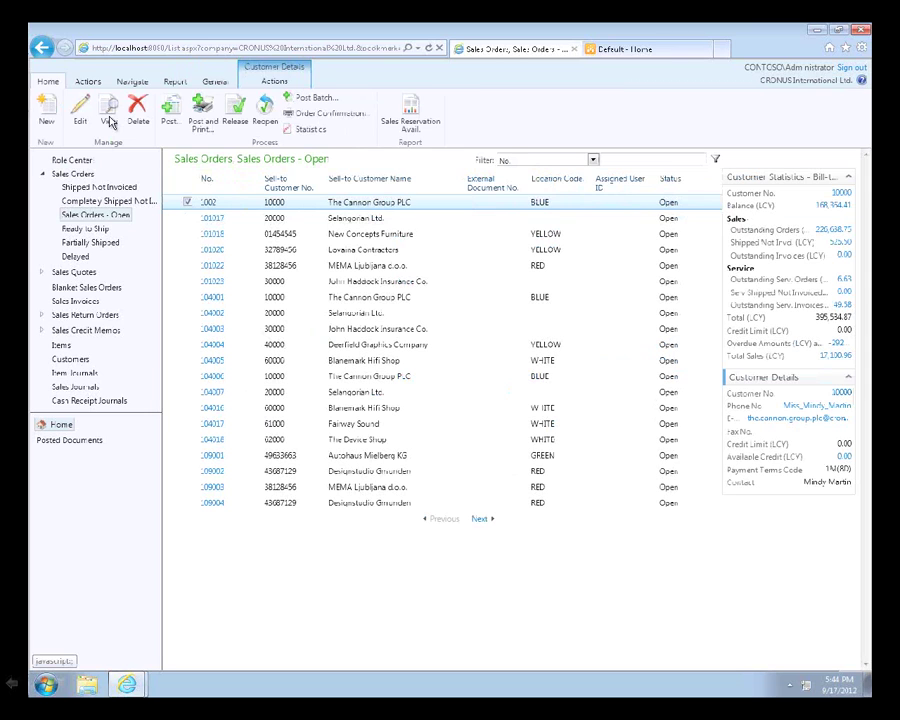
pyautogui.click(109, 119)
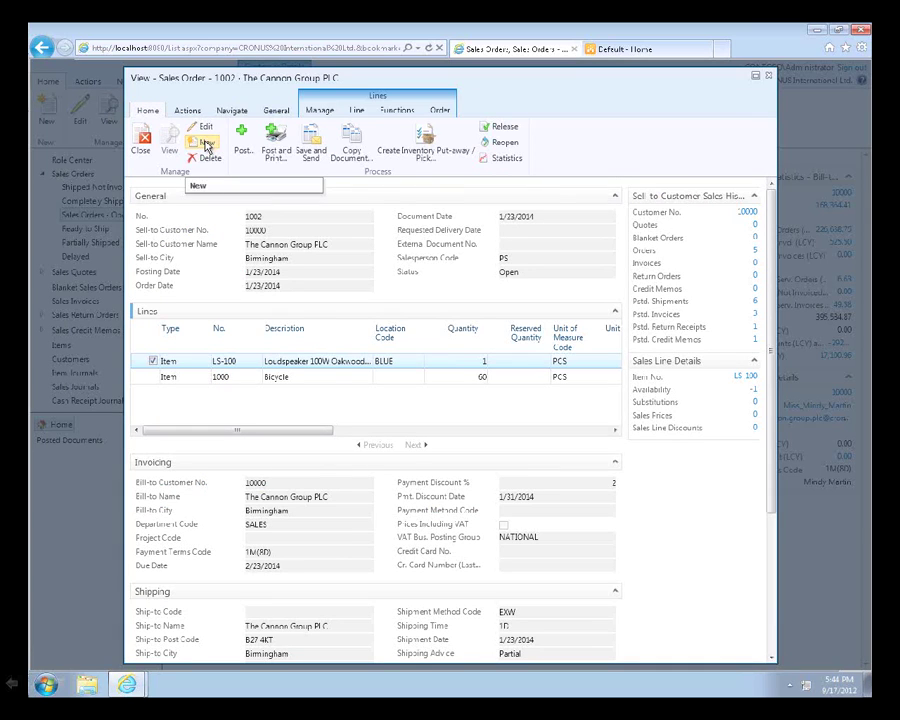
# Step: Create a new sales order with Radiant's Furnishings as the sell-to customer
pyautogui.click(206, 145)
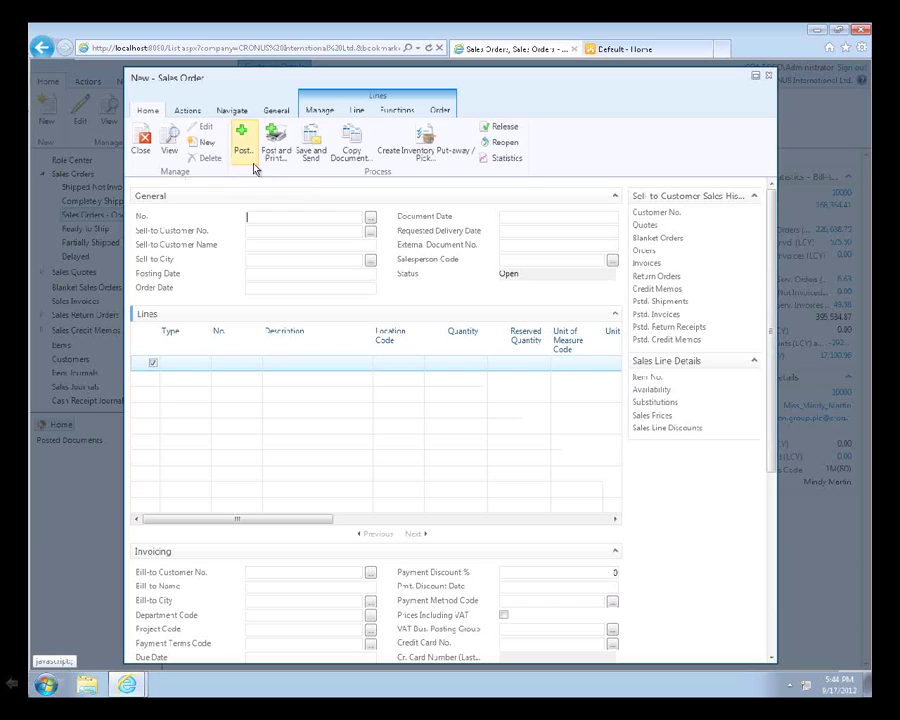
pyautogui.click(292, 232)
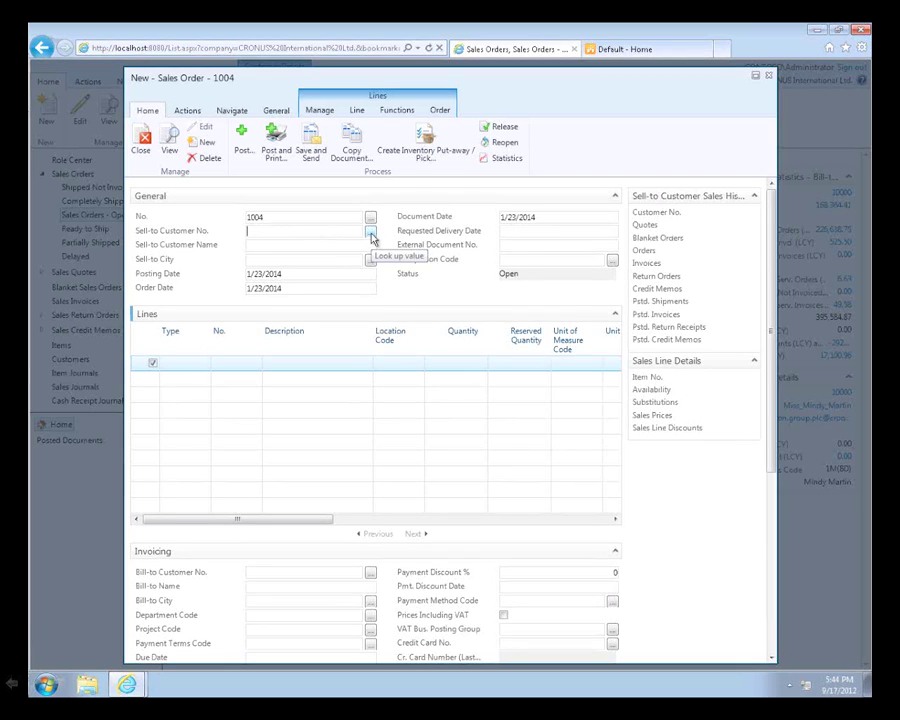
pyautogui.click(371, 233)
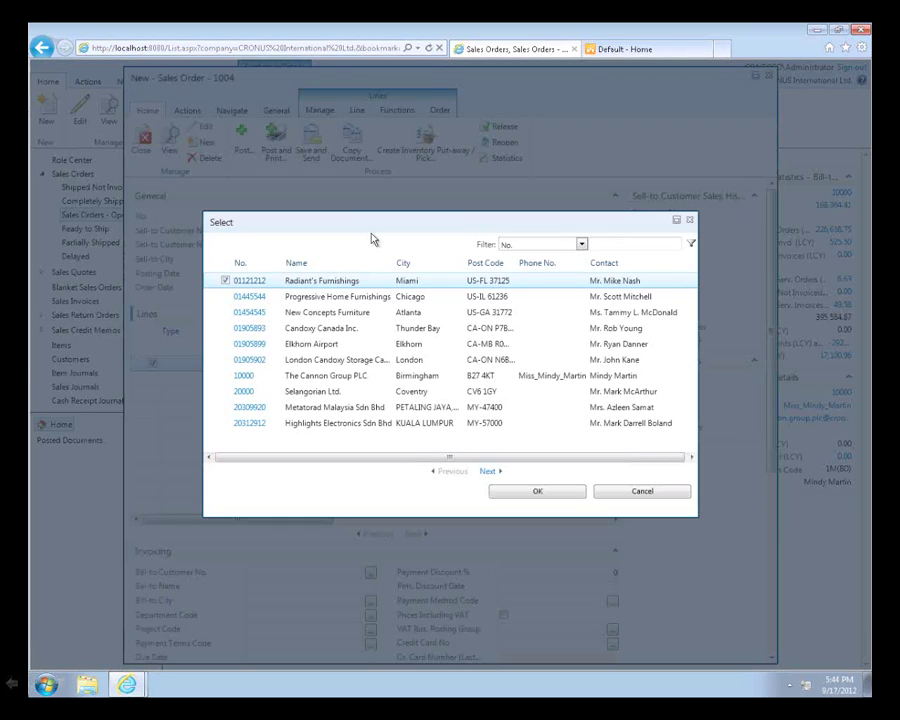
pyautogui.doubleClick(356, 281)
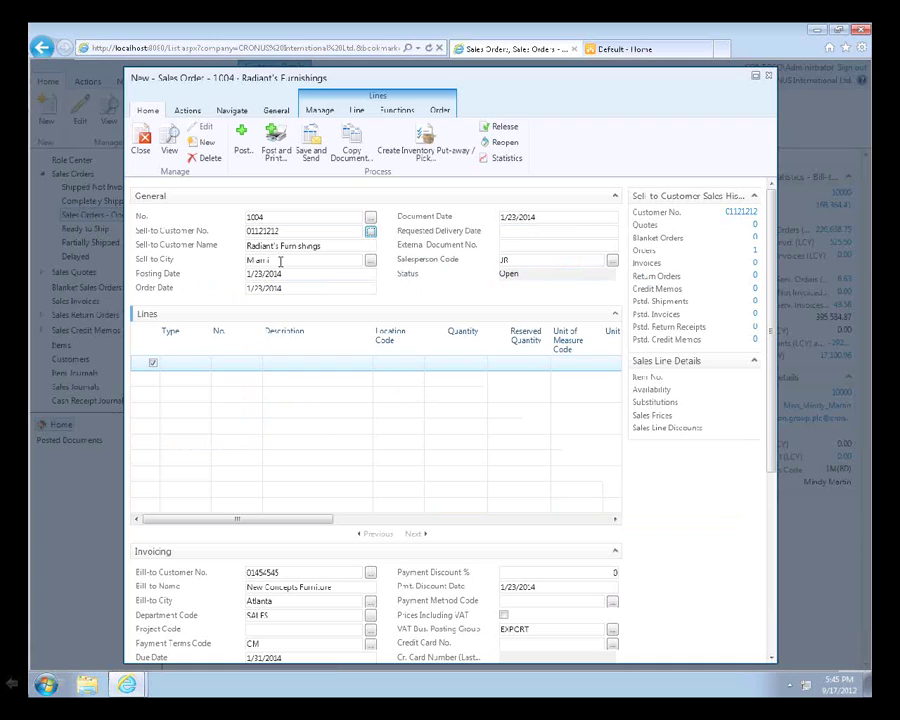
# Step: Add a first order line of type Item for item 1000, Bicycle
pyautogui.click(187, 362)
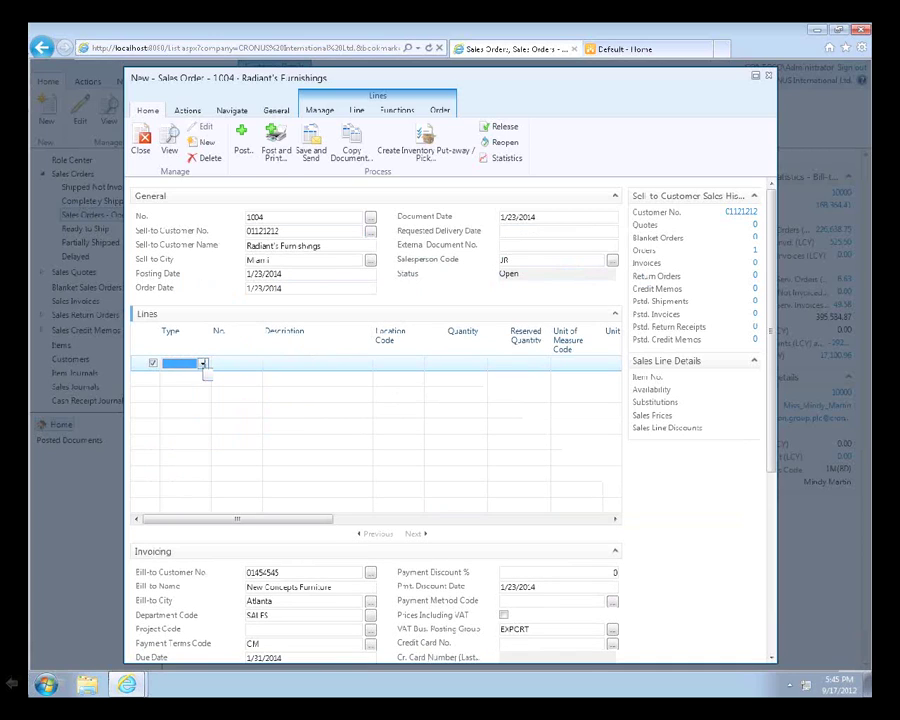
pyautogui.click(203, 363)
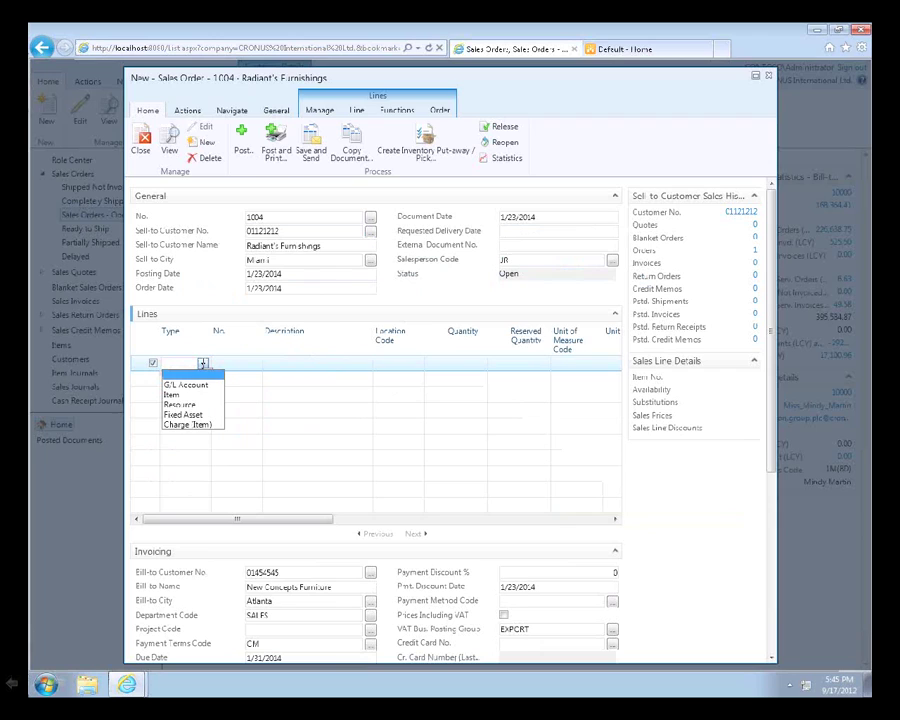
pyautogui.click(181, 394)
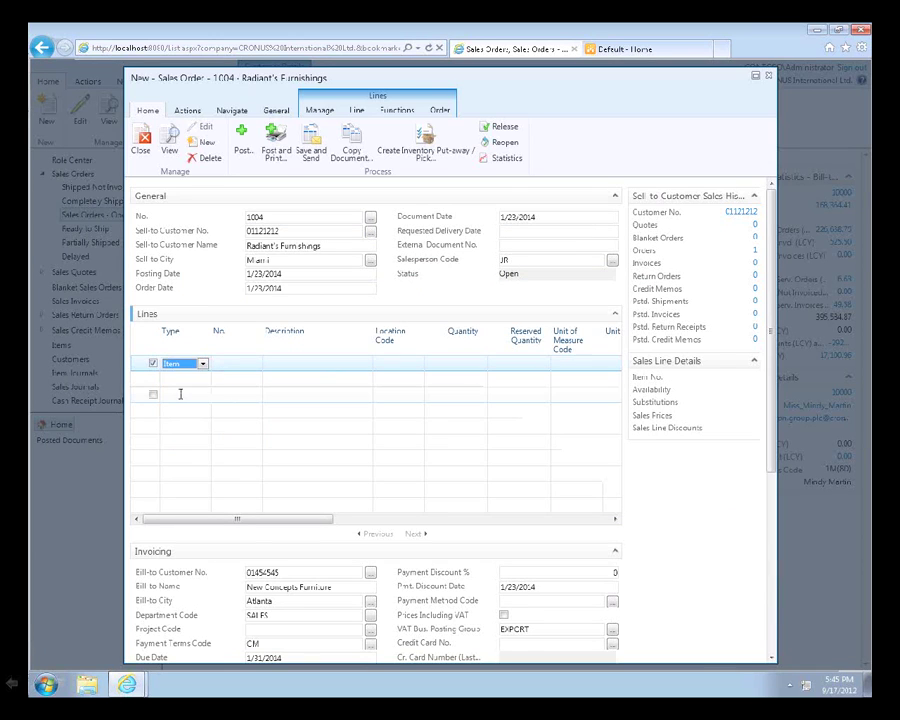
pyautogui.click(246, 361)
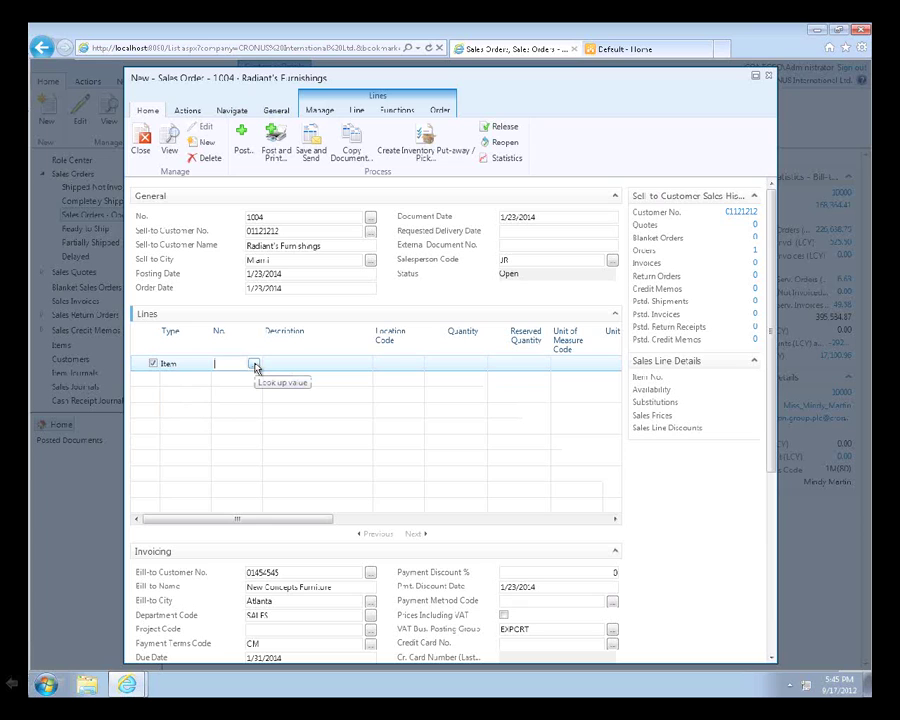
pyautogui.click(254, 365)
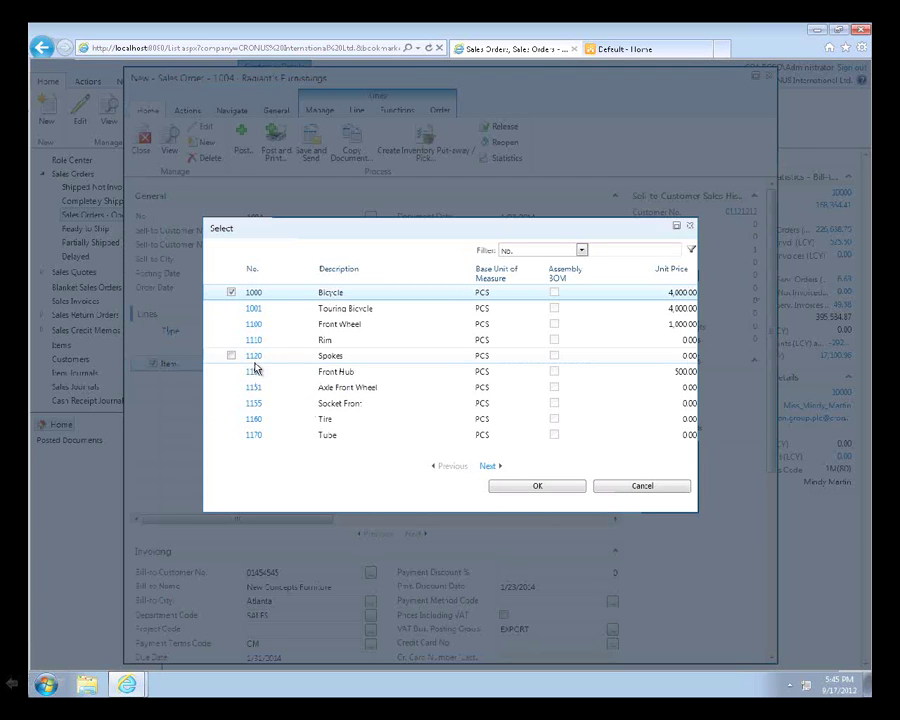
pyautogui.click(254, 294)
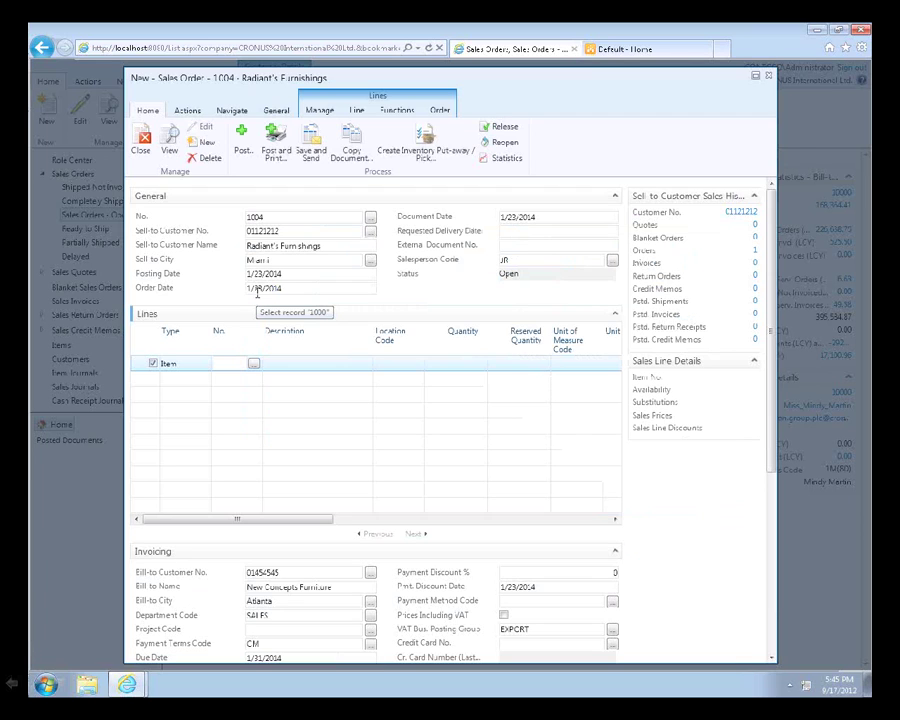
# Step: Set the Bicycle line's quantity to 10, accept it despite the inventory shortage, and release the sales order
pyautogui.click(458, 364)
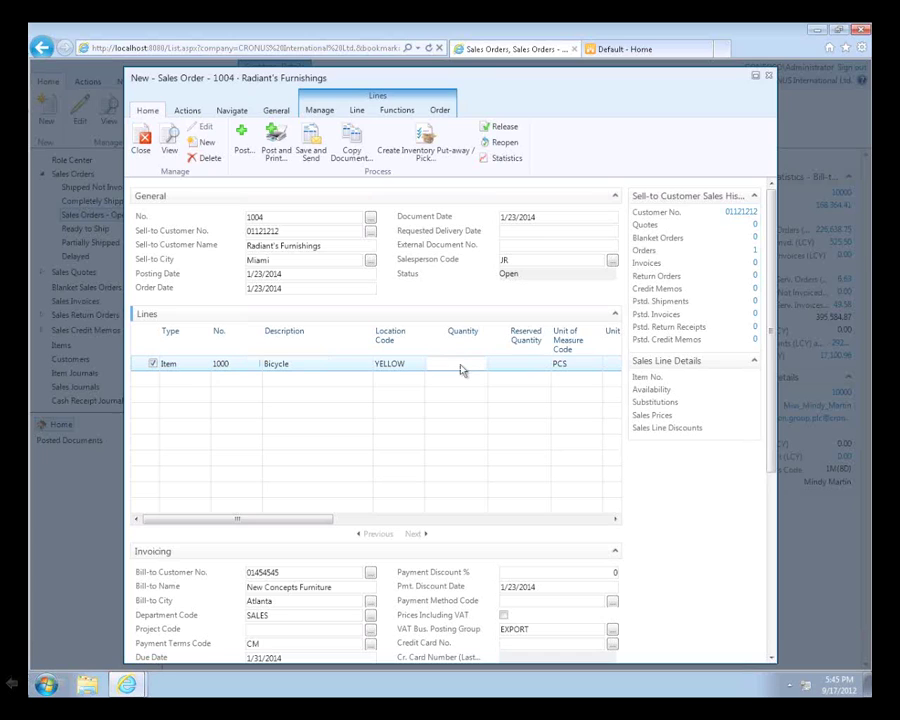
pyautogui.write('10')
pyautogui.click(510, 362)
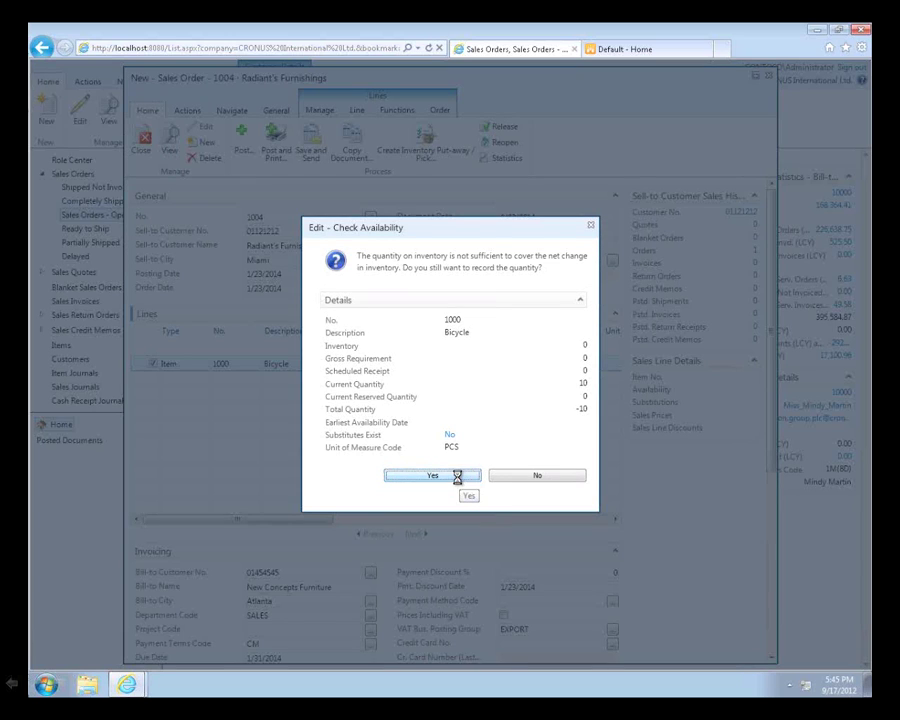
pyautogui.click(459, 478)
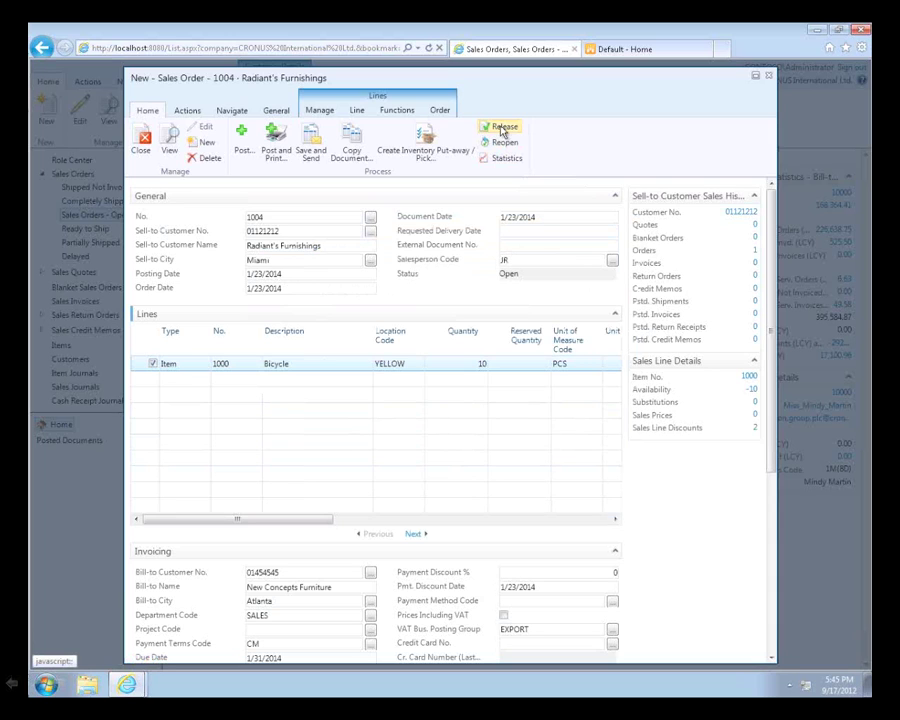
pyautogui.click(503, 130)
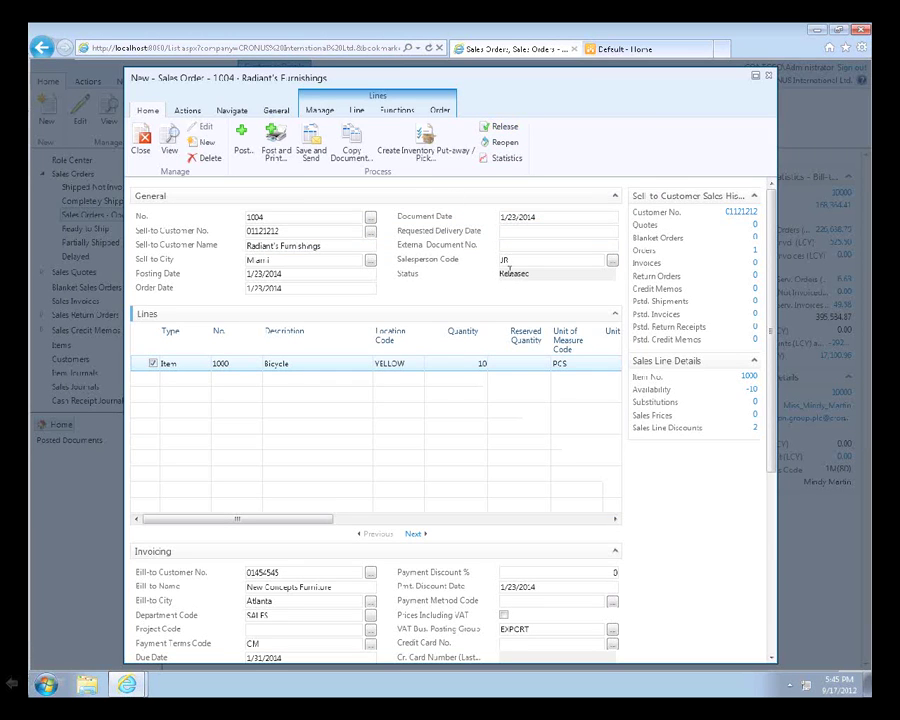
# Step: Preview the order confirmation for the sales order, read through it, and close both the preview and the order
pyautogui.click(190, 111)
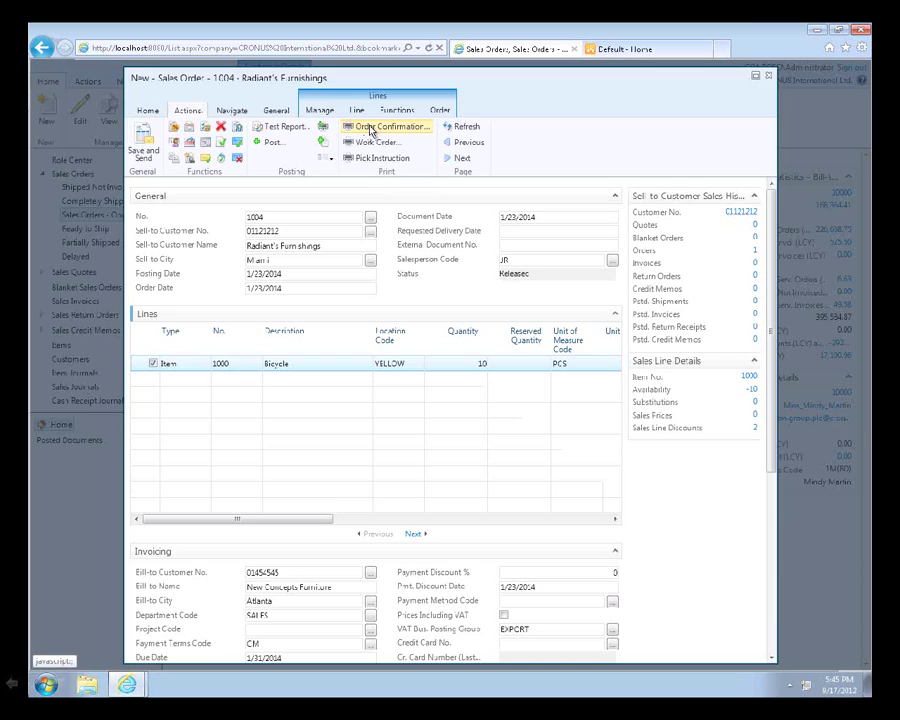
pyautogui.click(372, 128)
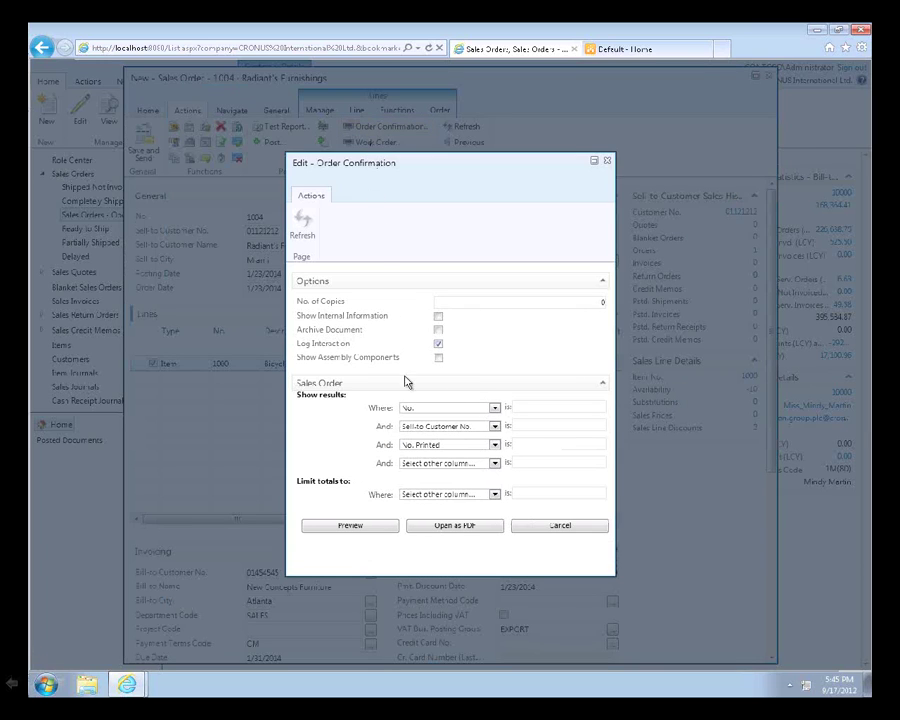
pyautogui.click(370, 527)
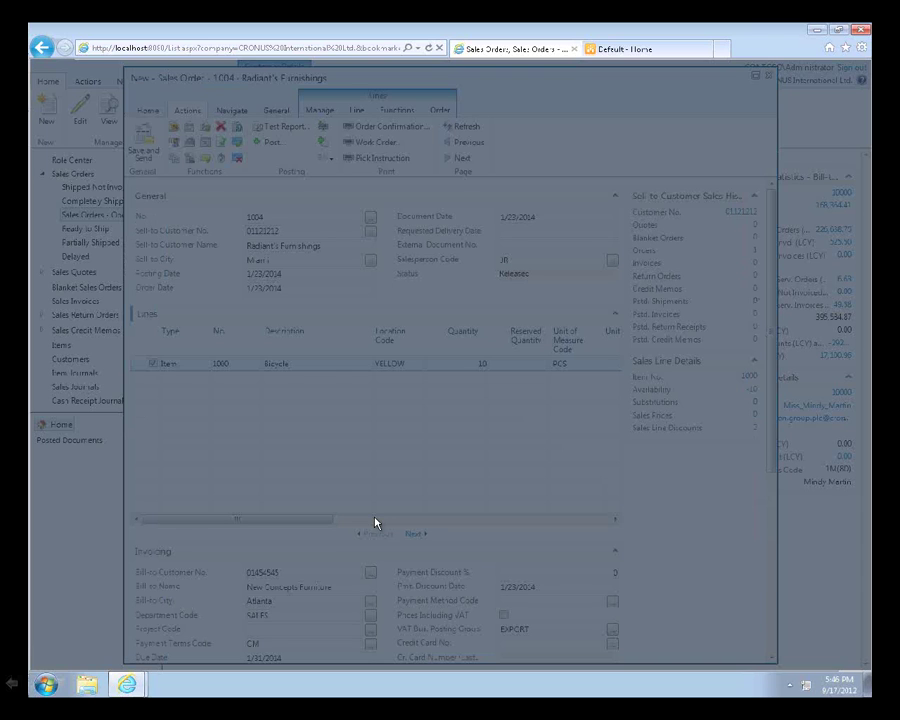
pyautogui.scroll(-5, 382, 434)
pyautogui.scroll(-1, 382, 436)
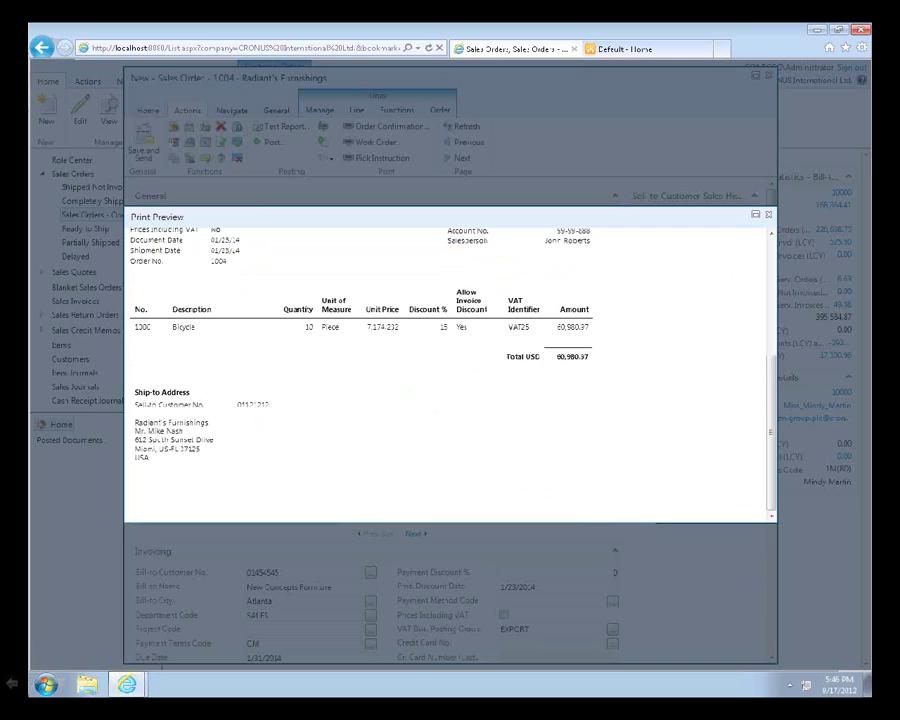
pyautogui.click(768, 215)
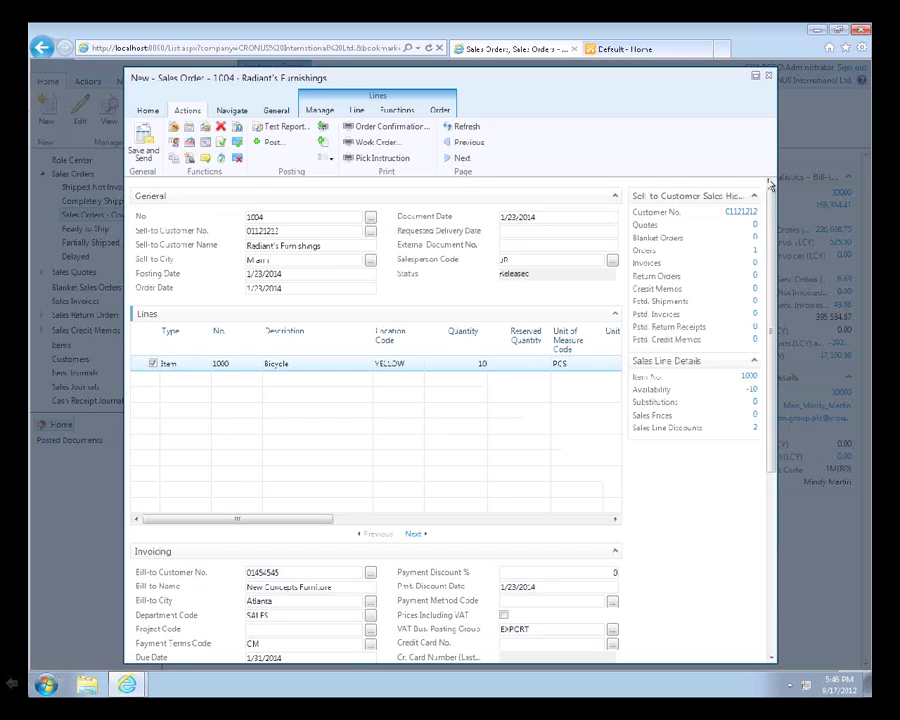
pyautogui.click(770, 77)
pyautogui.click(770, 78)
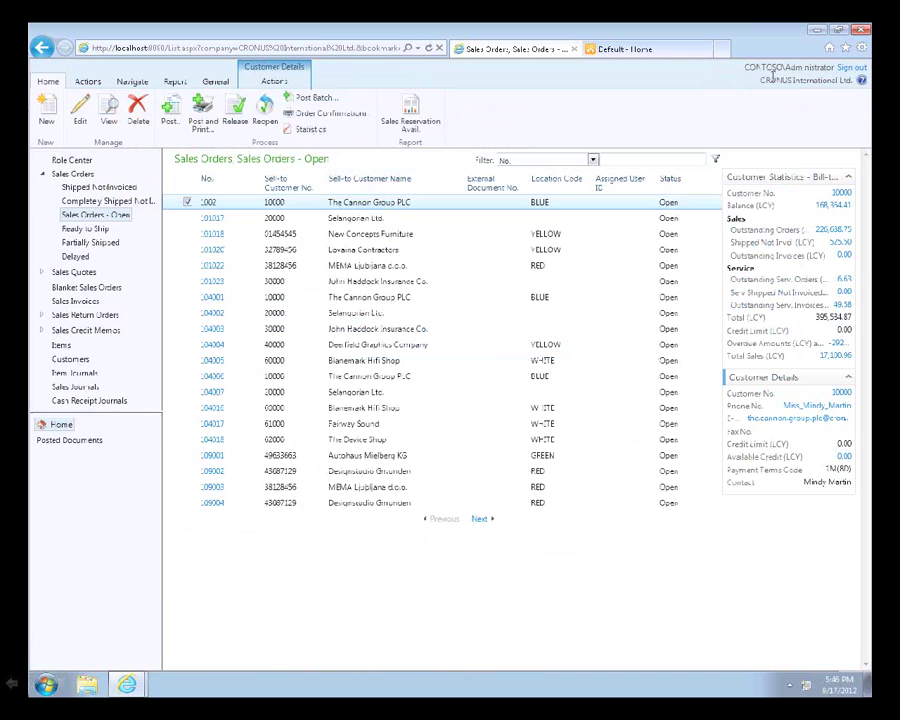
# Step: From the Role Center, run a preview of the Customer - Top 10 List report by Sales (LCY) with a bar chart
pyautogui.click(70, 162)
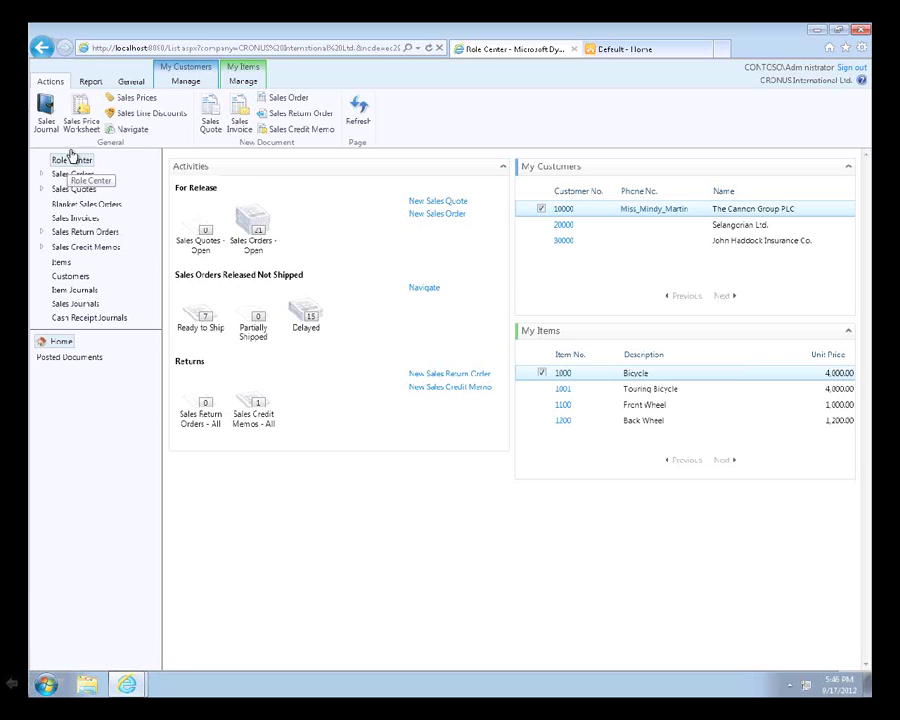
pyautogui.click(91, 82)
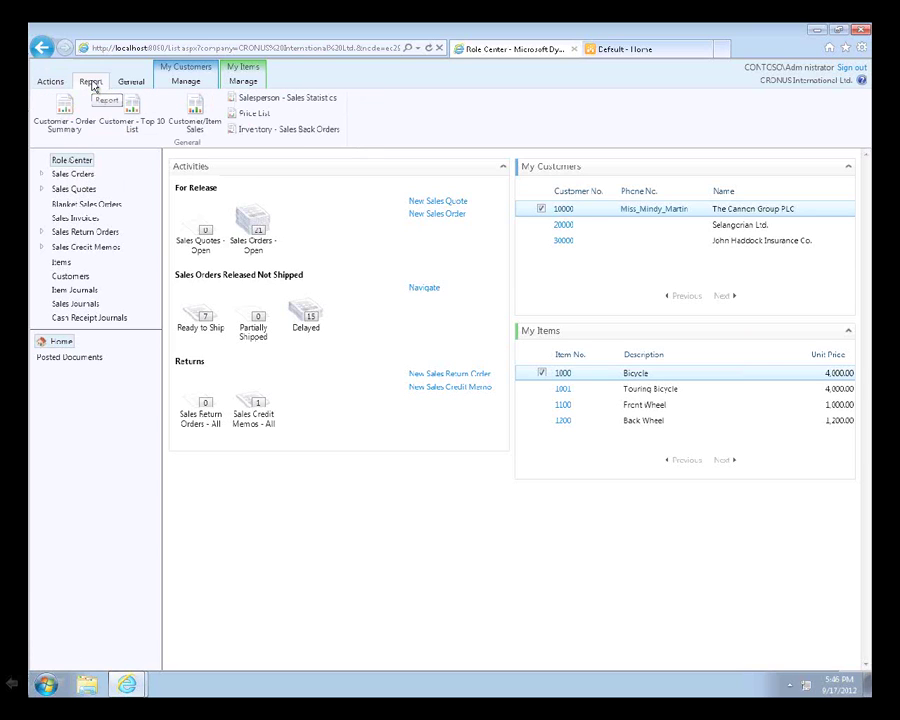
pyautogui.click(133, 113)
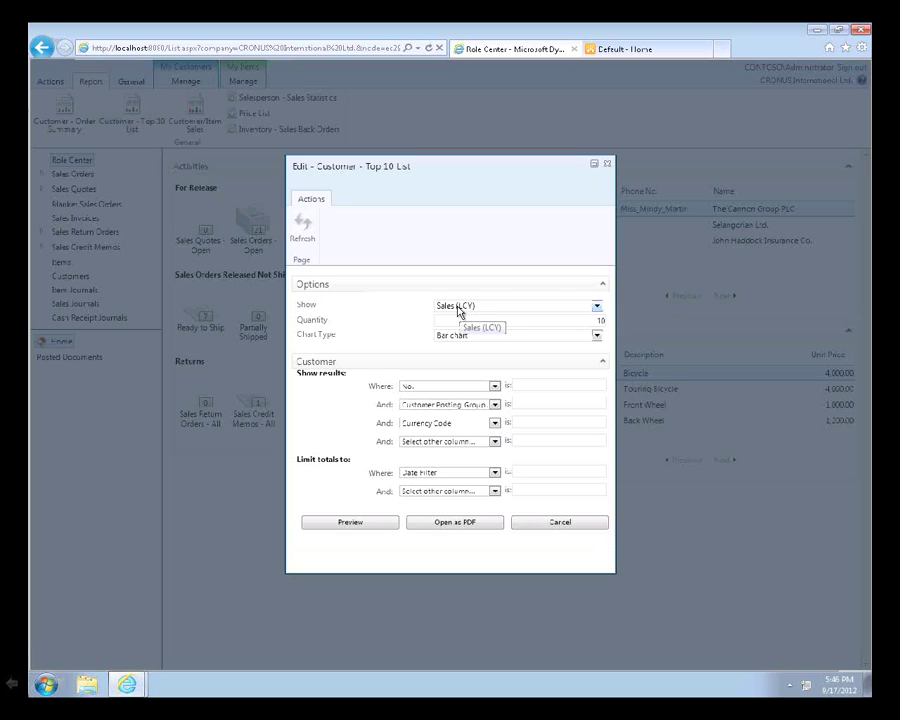
pyautogui.click(460, 341)
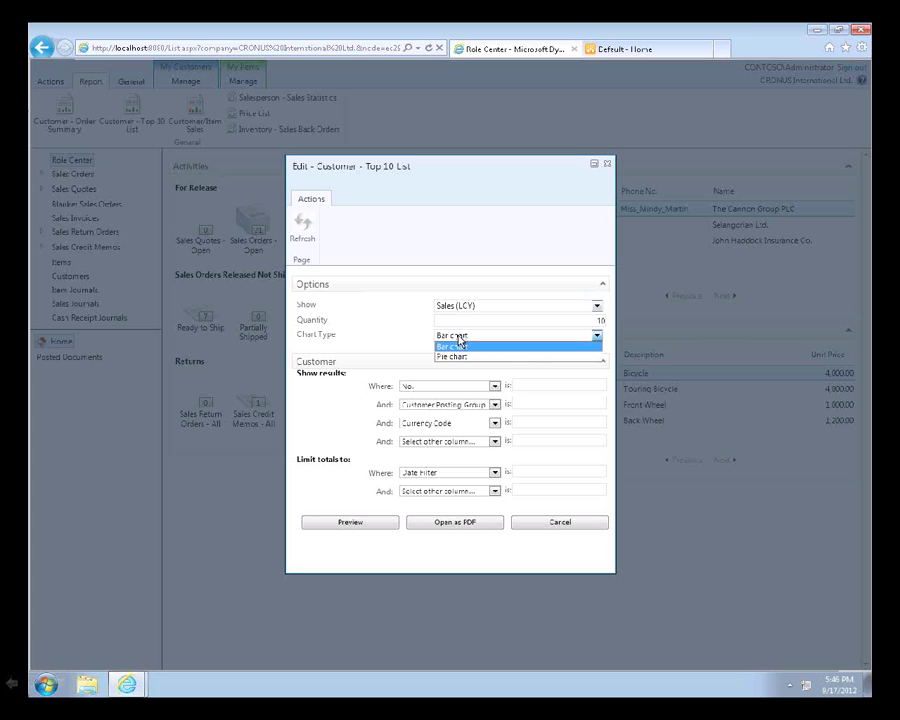
pyautogui.click(458, 344)
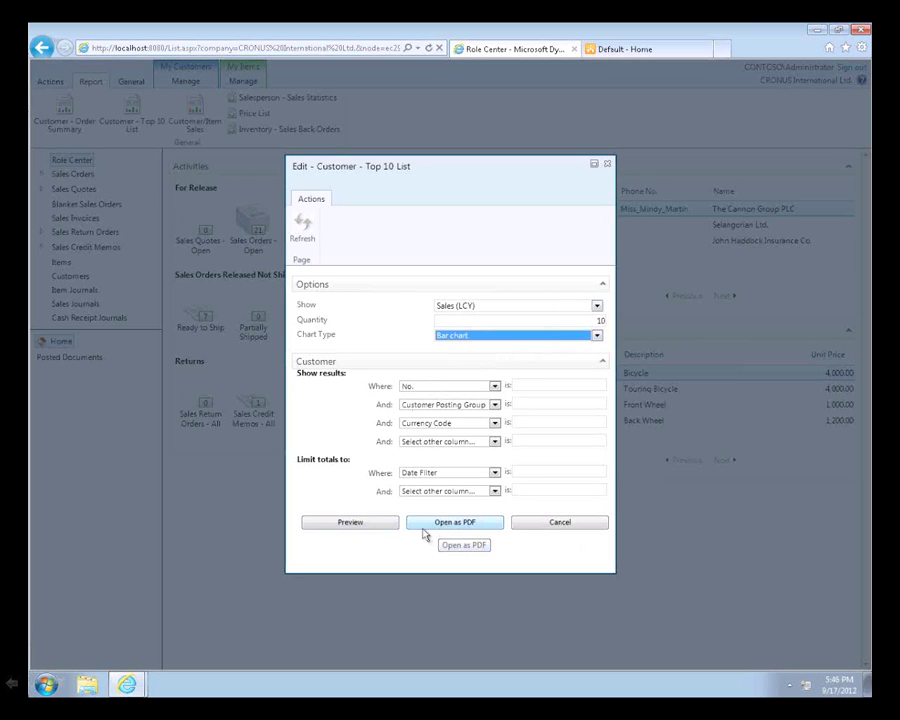
pyautogui.click(350, 524)
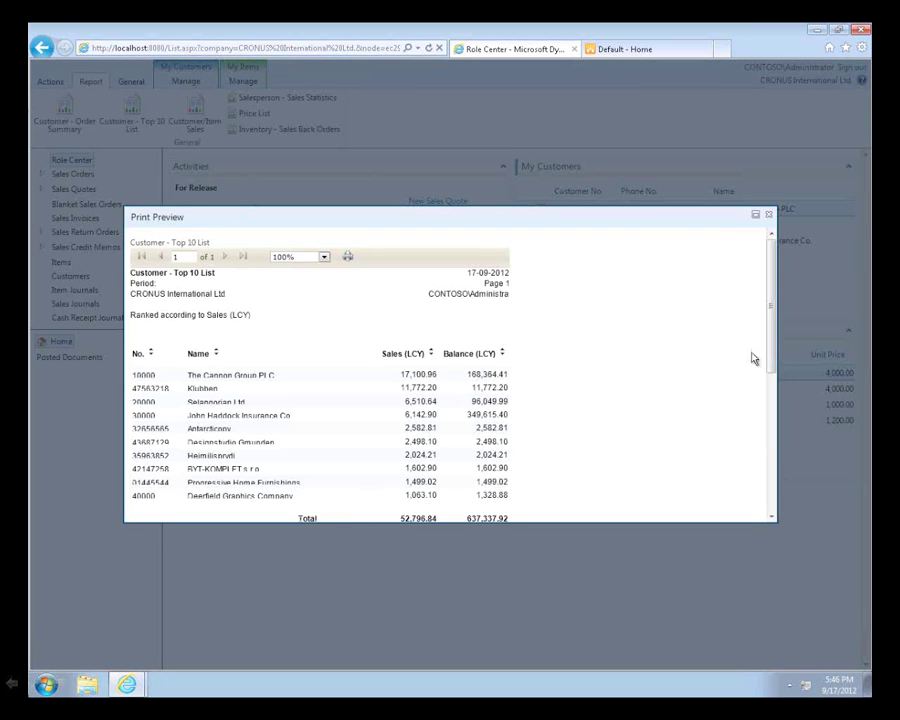
# Step: Look through the Top 10 customer report, sorting its rows by Balance (LCY) and by Name
pyautogui.moveTo(770, 350); pyautogui.dragTo(771, 423)
pyautogui.moveTo(769, 444); pyautogui.dragTo(787, 370)
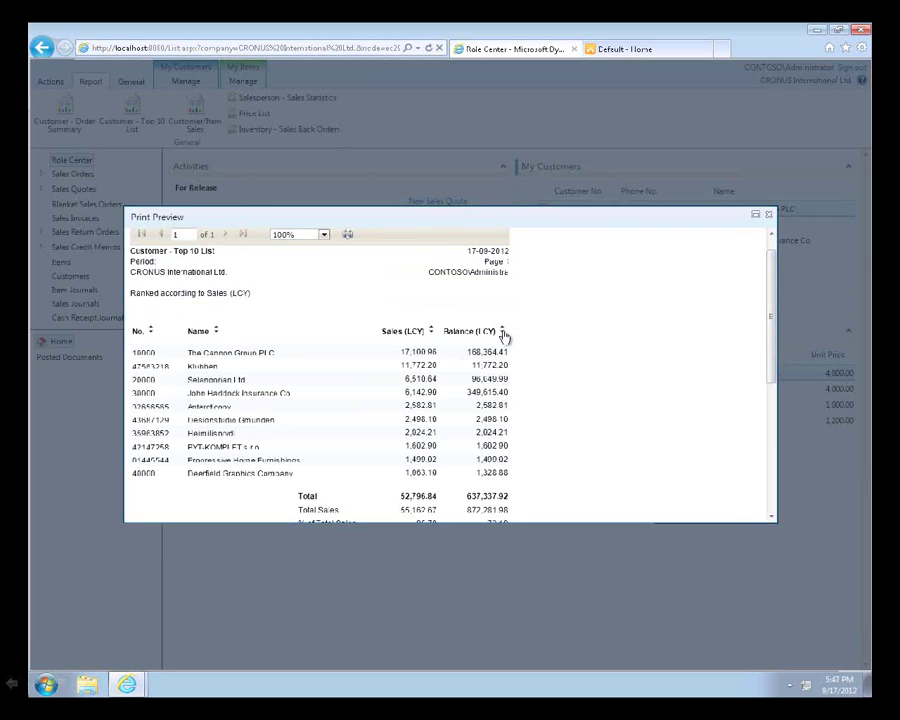
pyautogui.click(501, 331)
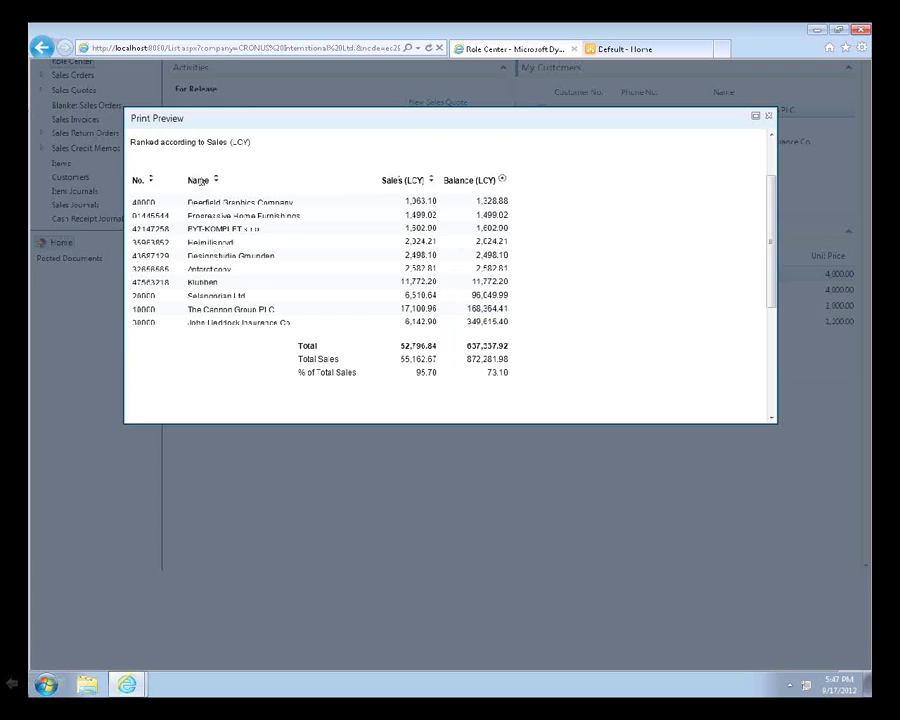
pyautogui.click(203, 182)
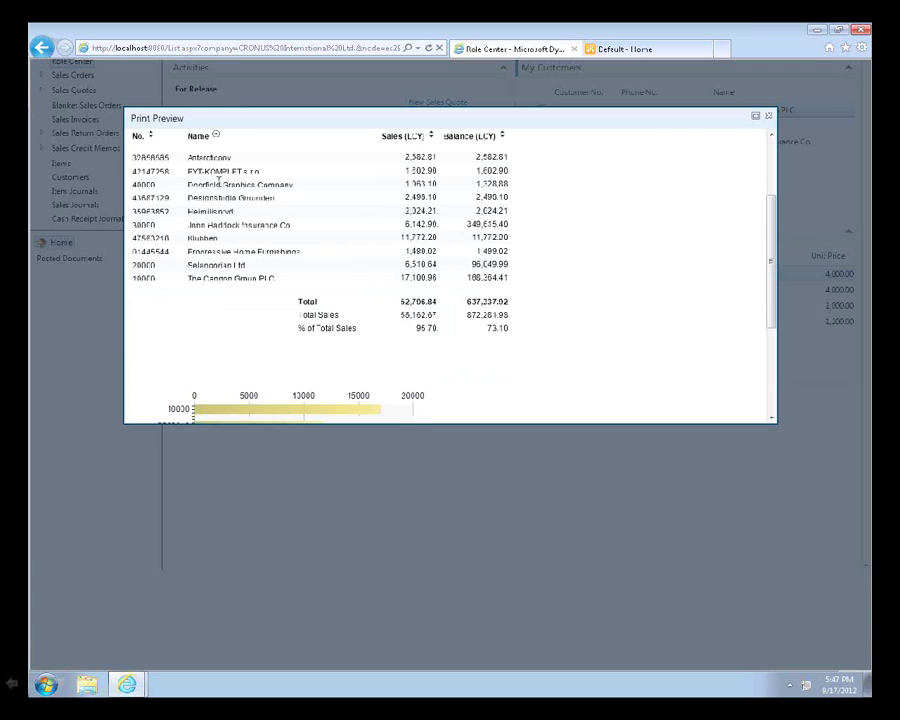